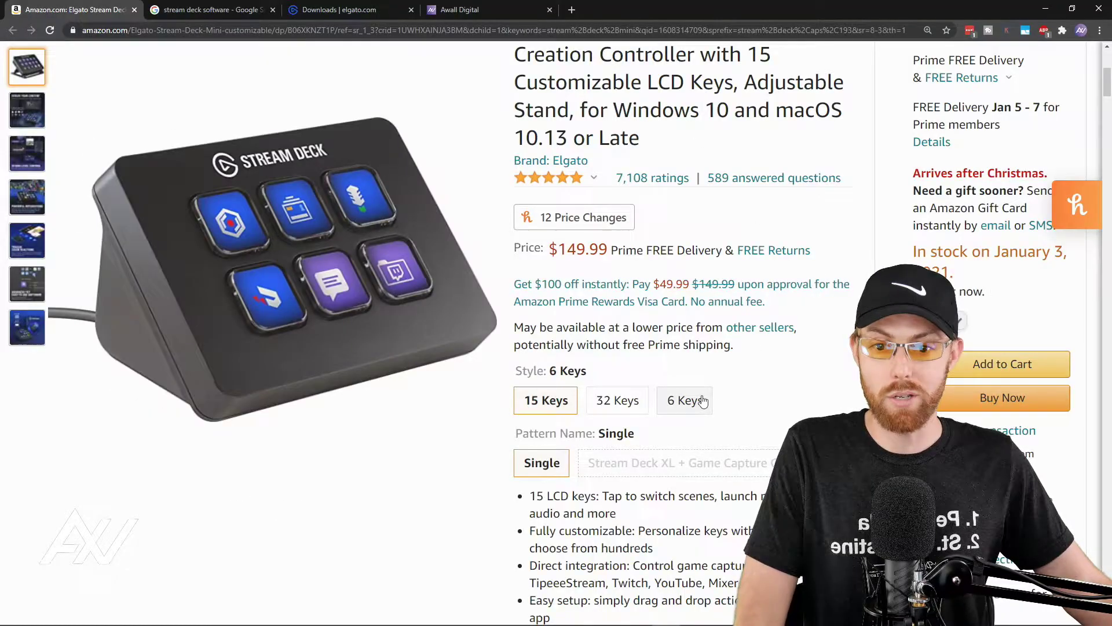
Compare the 15, 32 and 6 key Stream Deck styles, ending on the 15 Keys model.
click(556, 404)
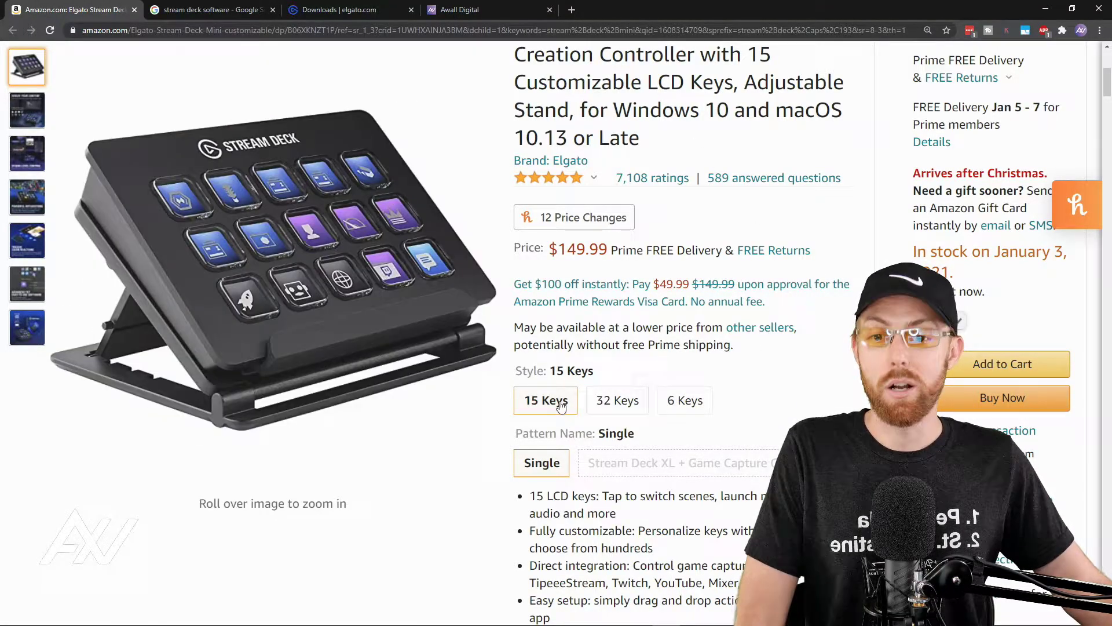
click(636, 402)
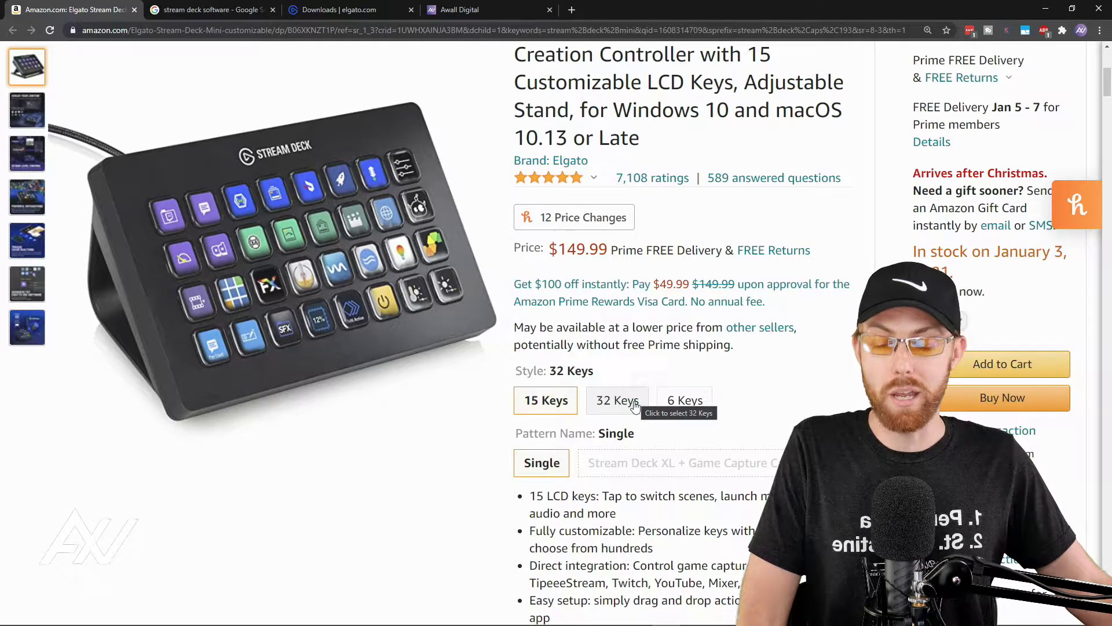
click(662, 405)
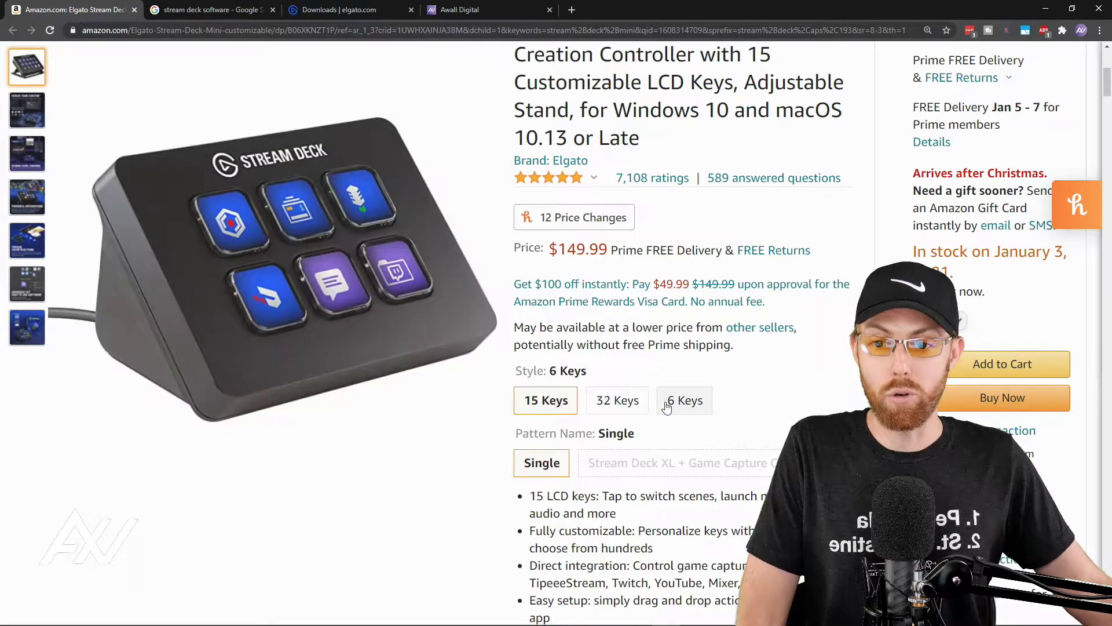
Switch to the Stream Deck software search results in Chrome.
click(232, 11)
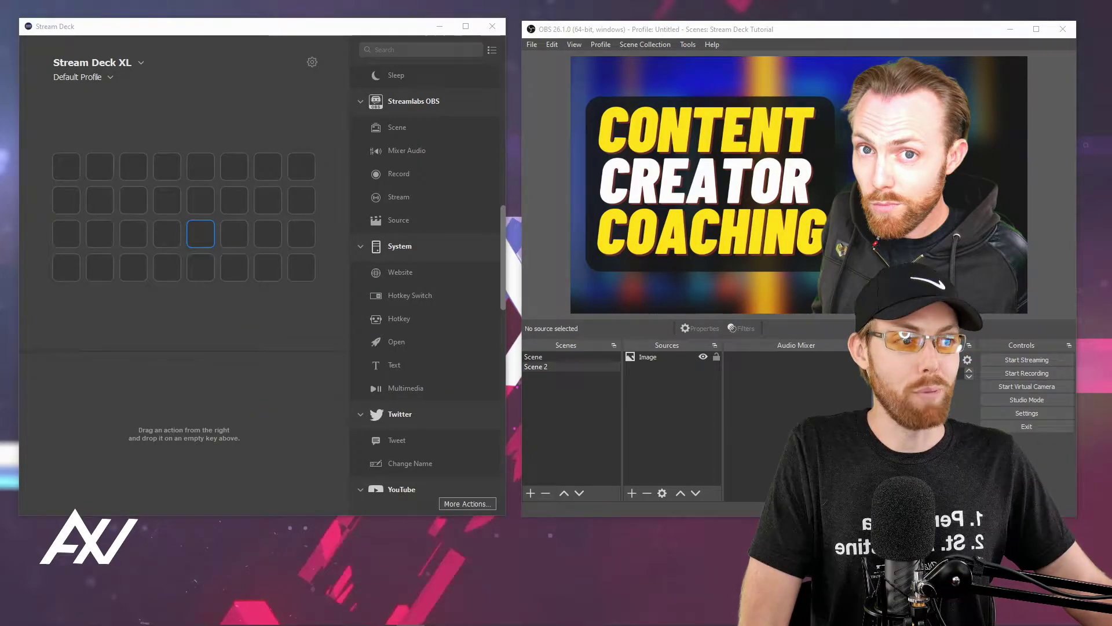
Place a Hotkey key titled 'Studio Mode' on the grid and assign it Ctrl+S.
drag(413, 326, 166, 201)
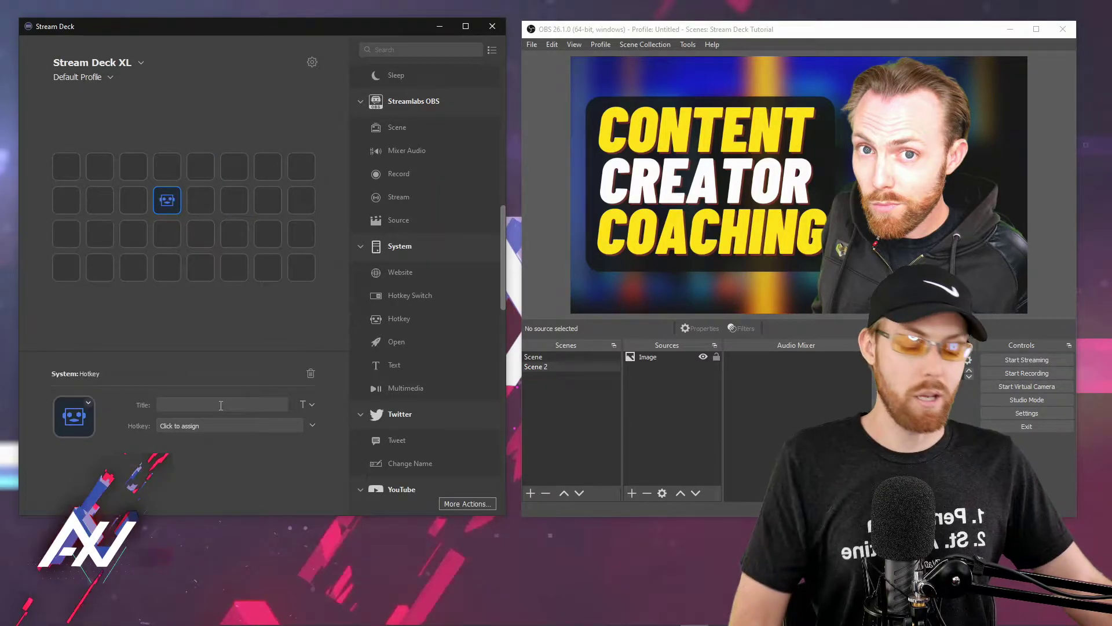
text(Studio Mode)
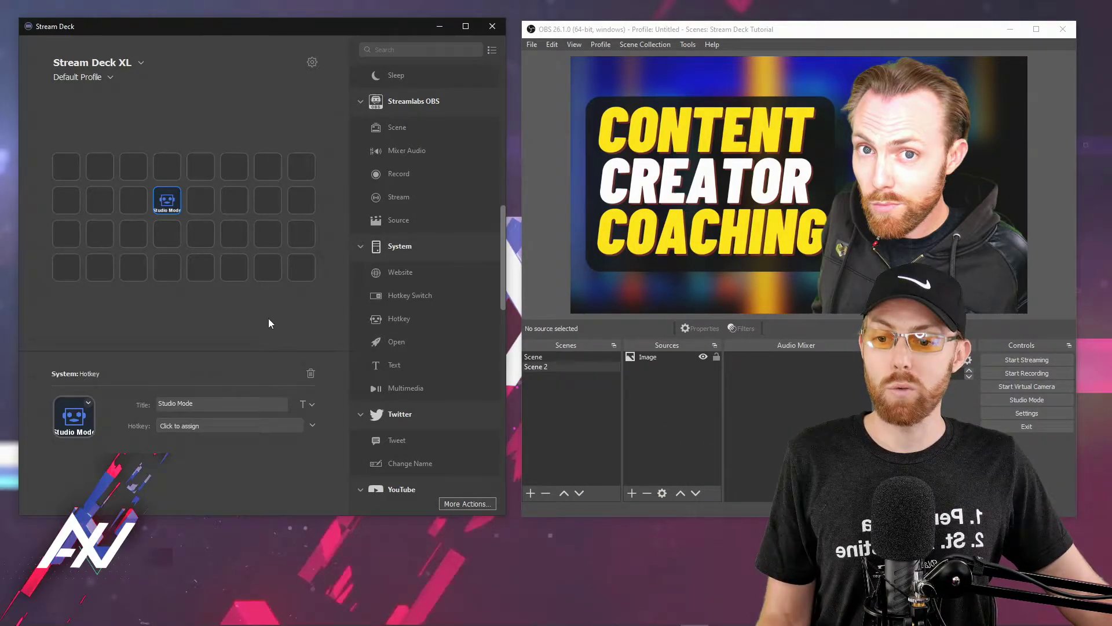
click(257, 426)
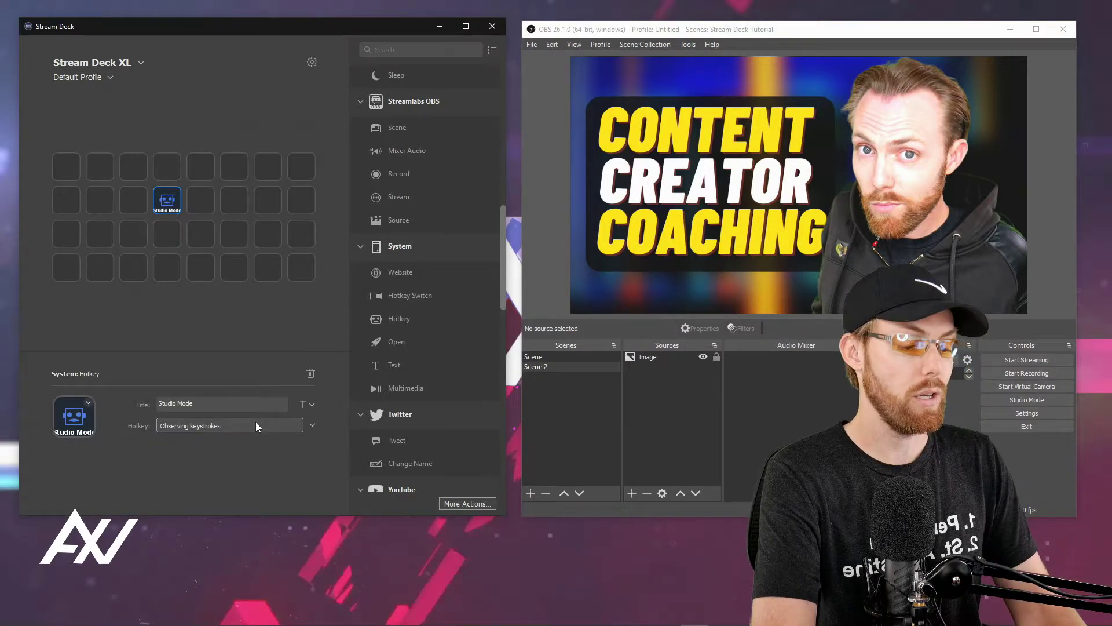
key(ctrl+s)
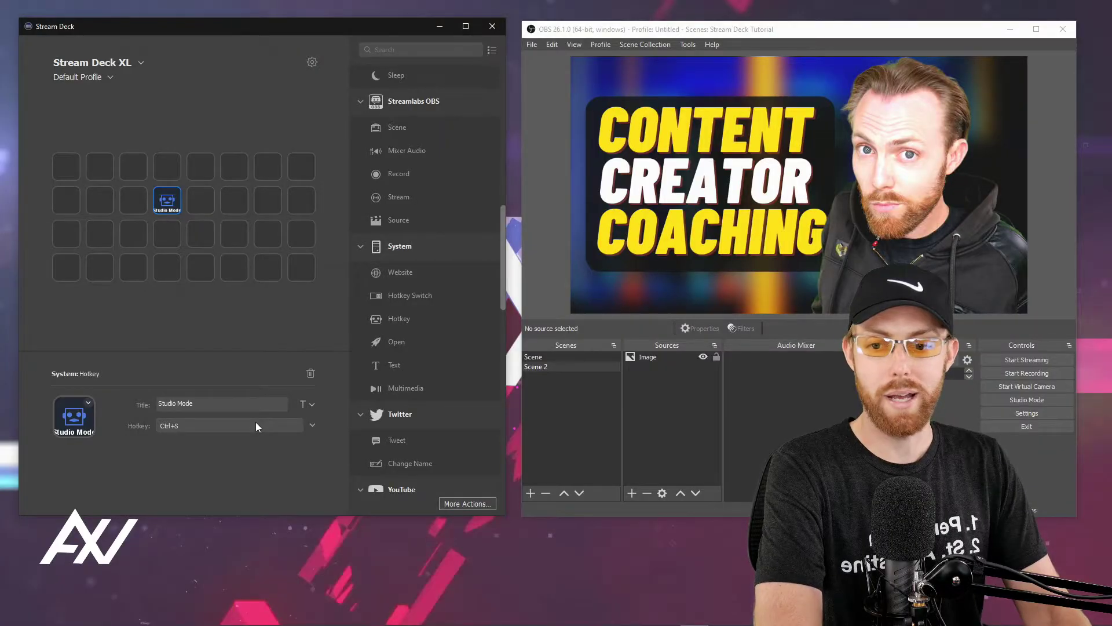
click(249, 309)
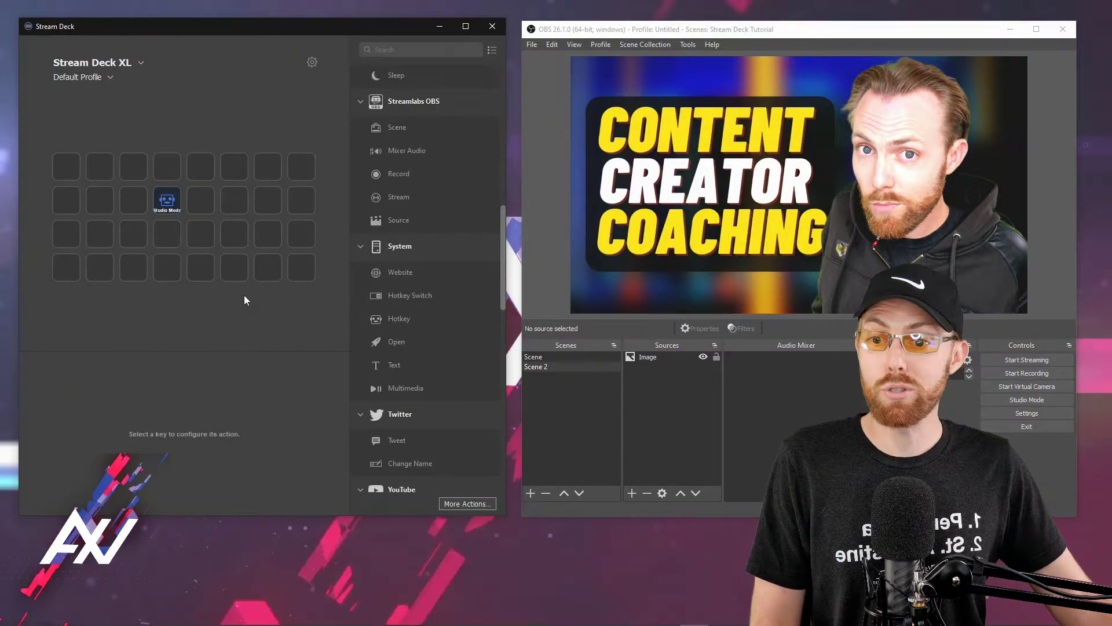
Use the Studio Mode key's Ctrl+S shortcut to toggle OBS Studio Mode on, then off.
click(167, 202)
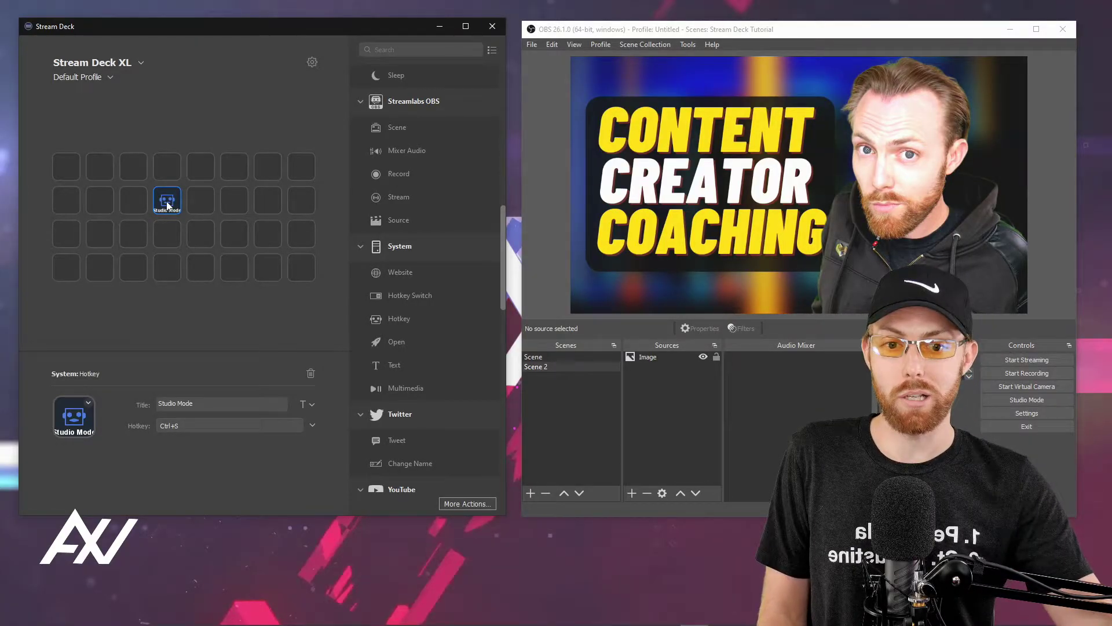
key(ctrl+s)
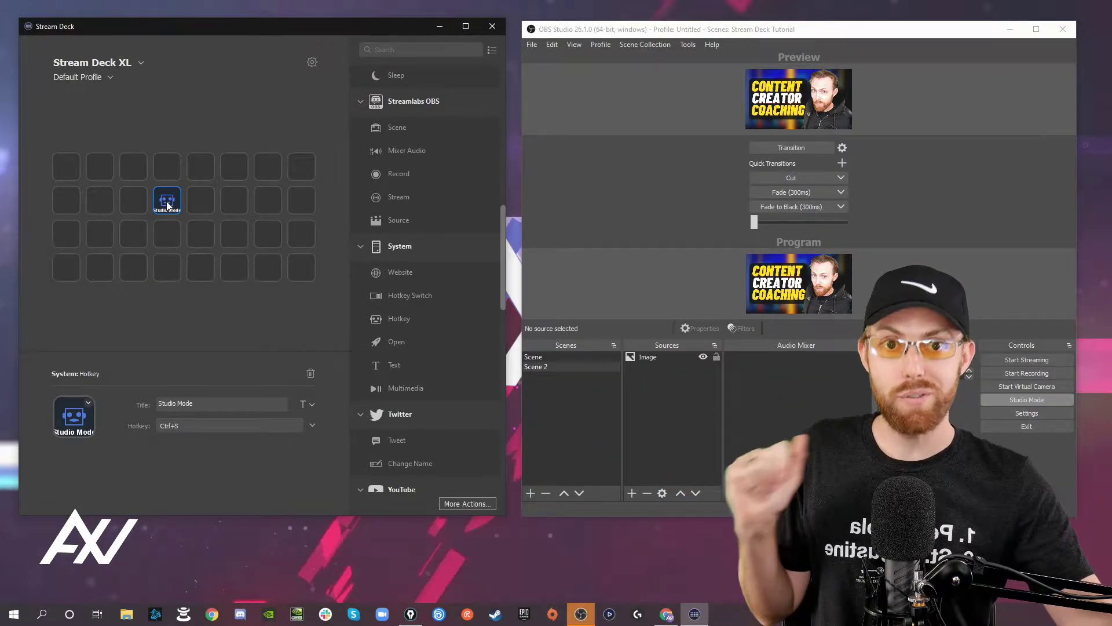
key(ctrl+s)
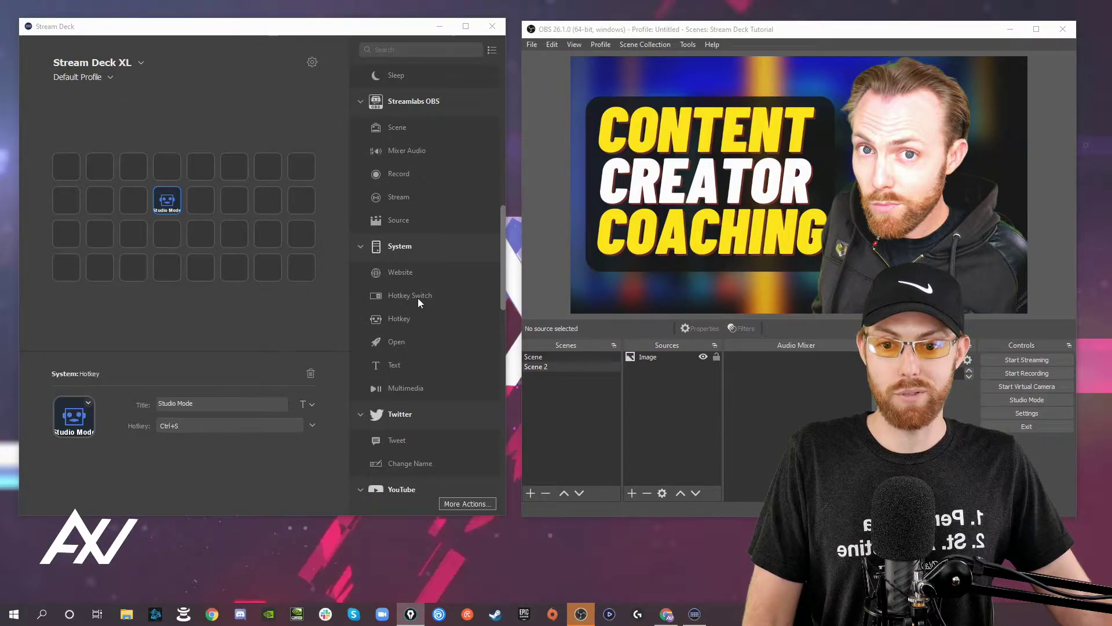
Place a Hotkey Switch key titled 'PAUSE' right of the Studio Mode key.
drag(419, 298, 238, 202)
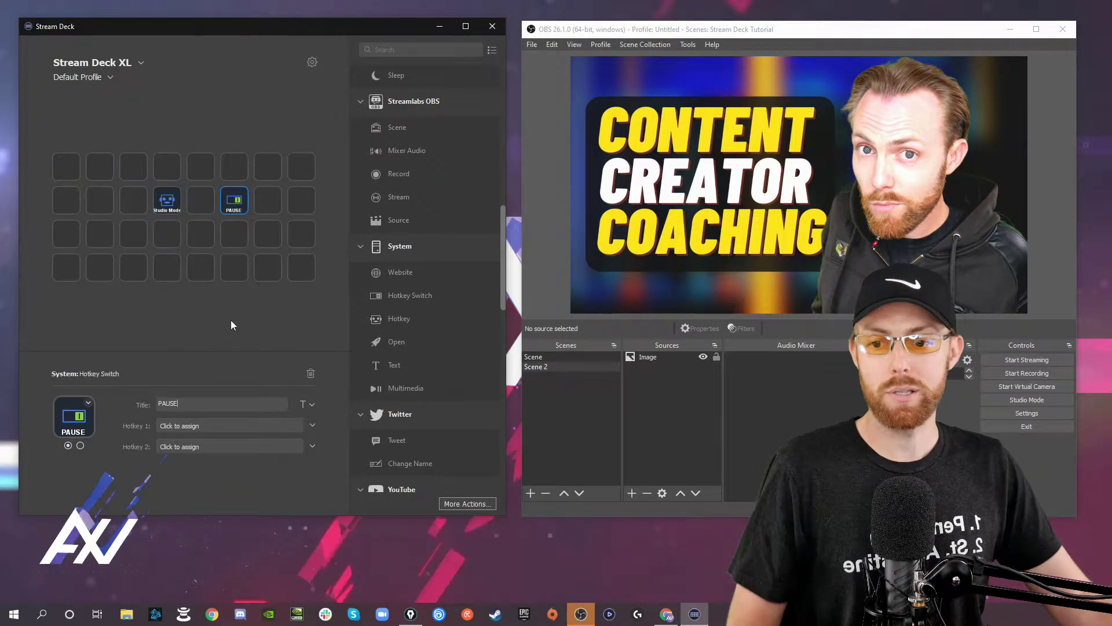
click(268, 209)
click(235, 205)
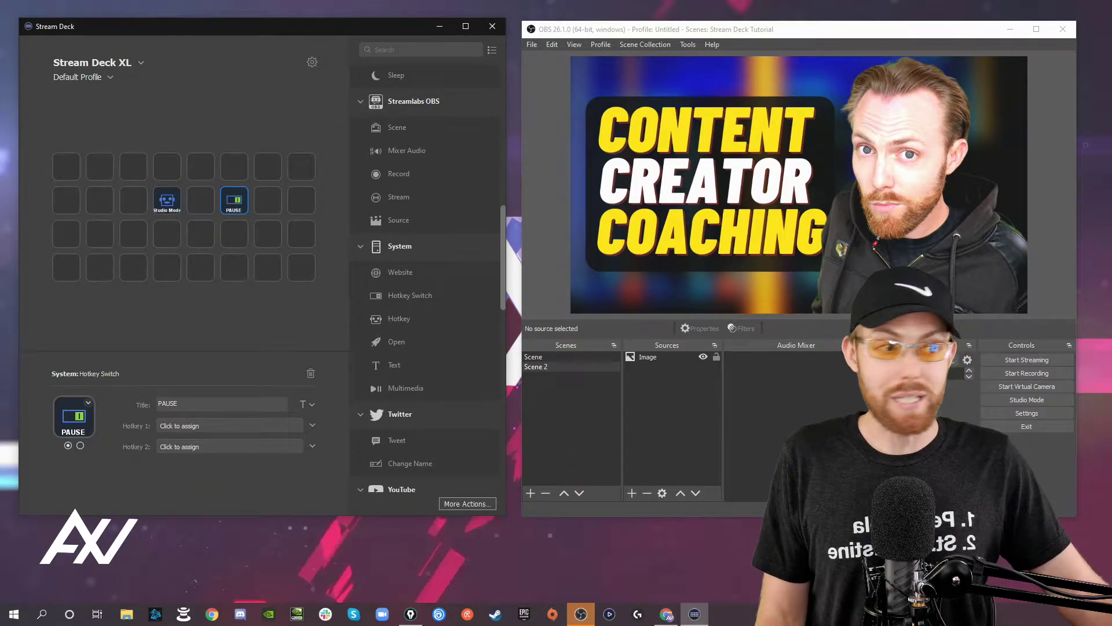
click(979, 347)
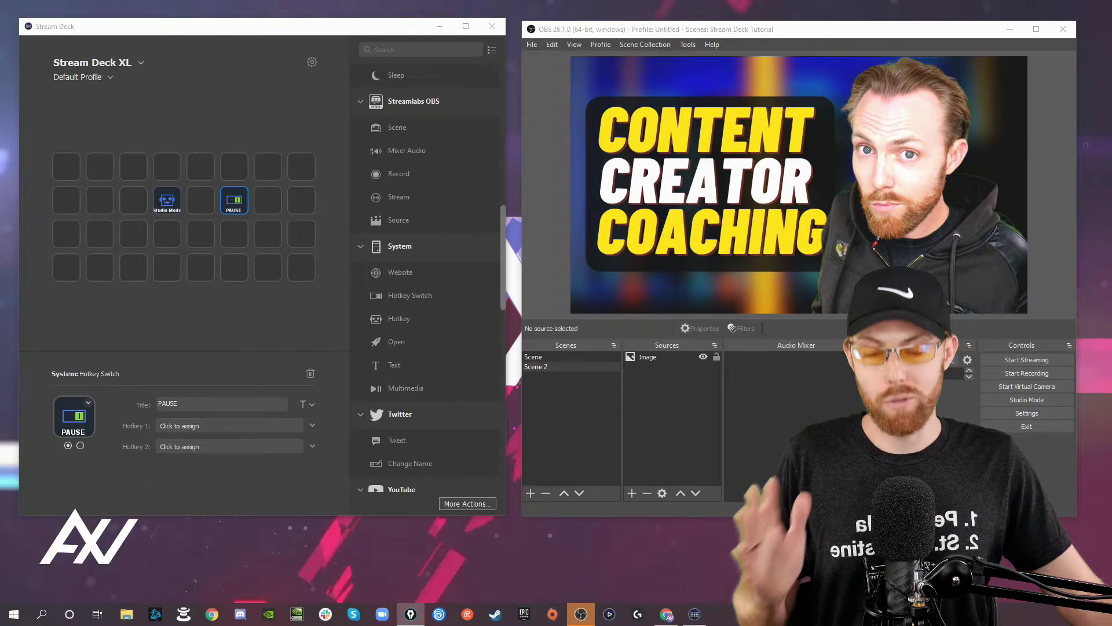
Set the PAUSE key's Hotkey 1 to Ctrl+P and Hotkey 2 to Ctrl+U.
click(226, 426)
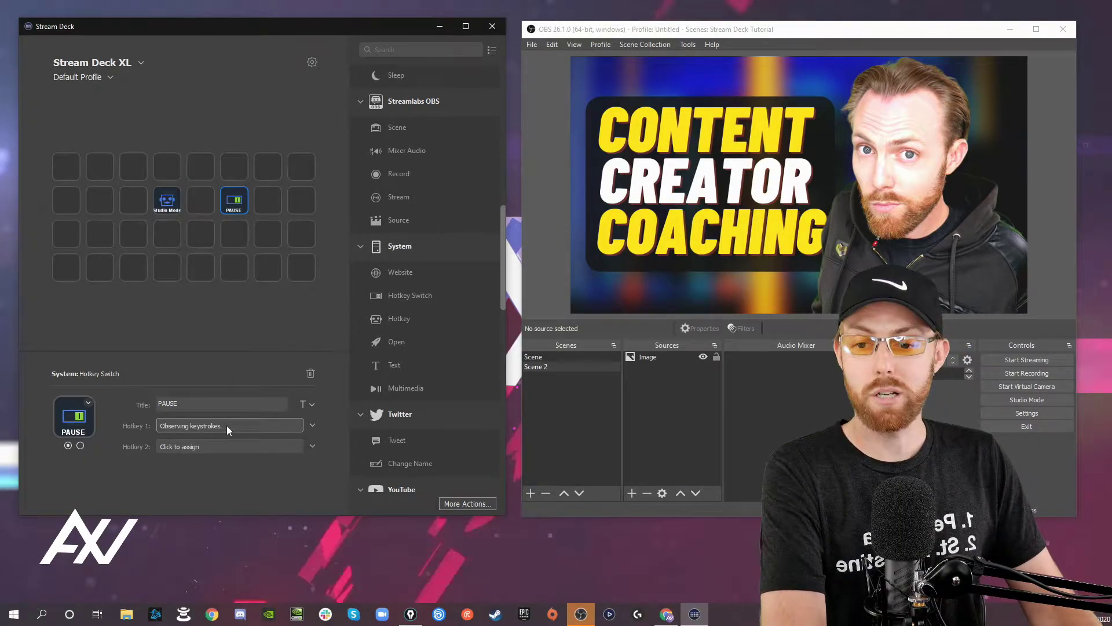
key(ctrl+p)
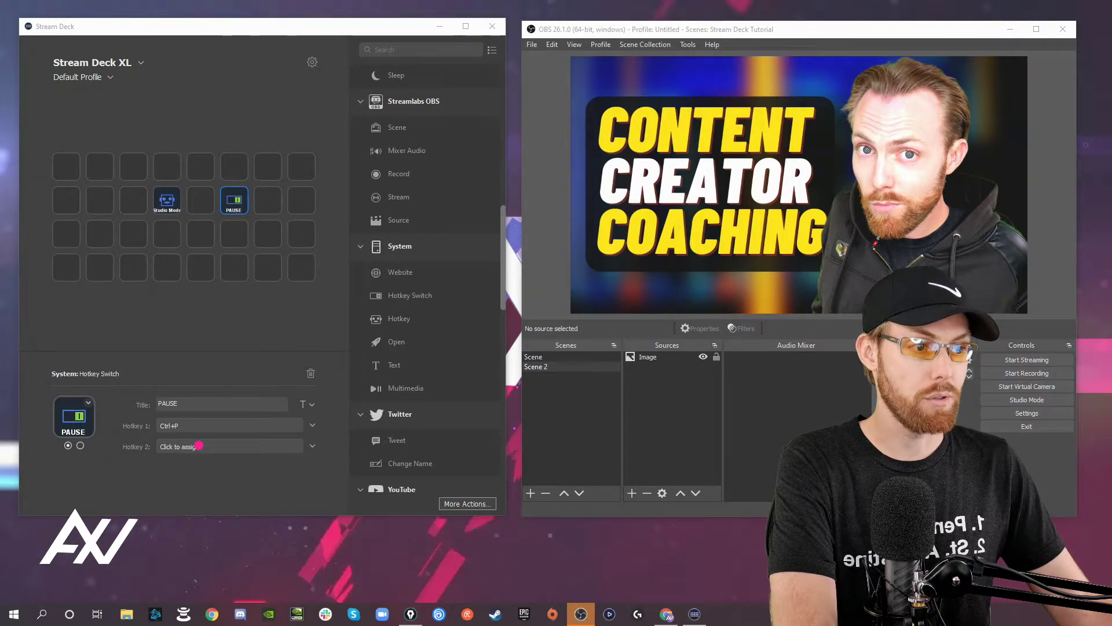
click(235, 447)
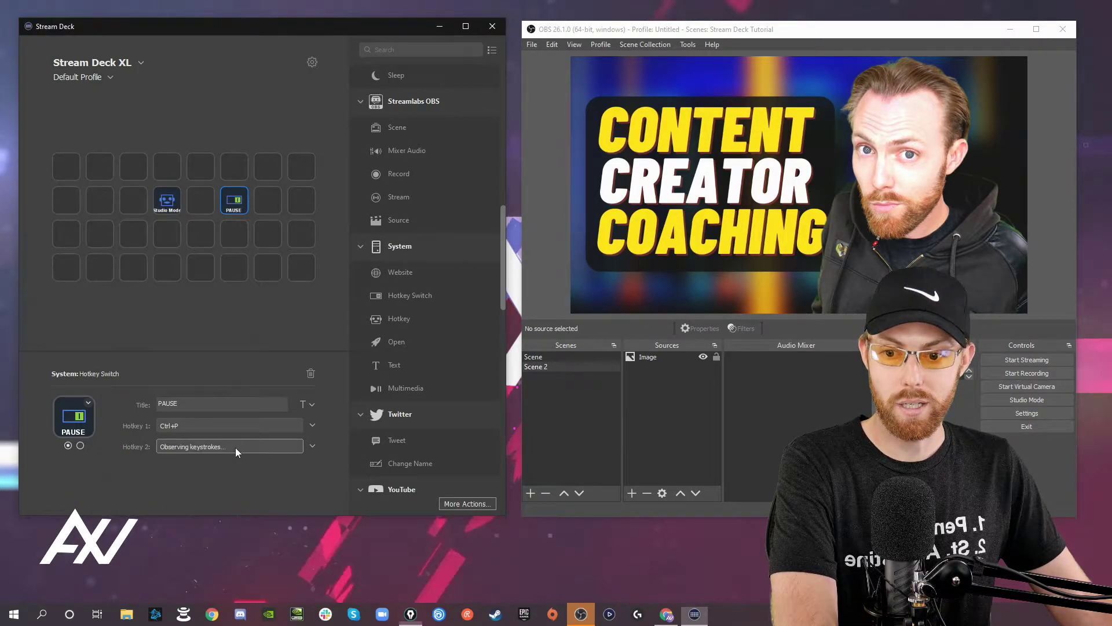
key(ctrl+u)
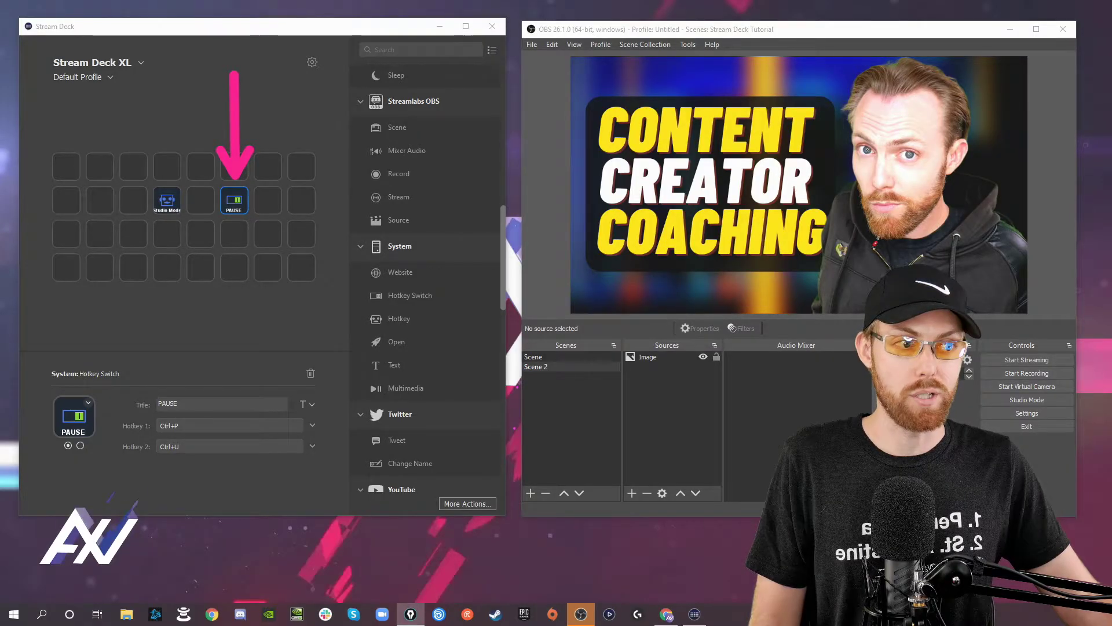
Start an OBS recording and pause it with the PAUSE key's Ctrl+P shortcut.
click(1059, 373)
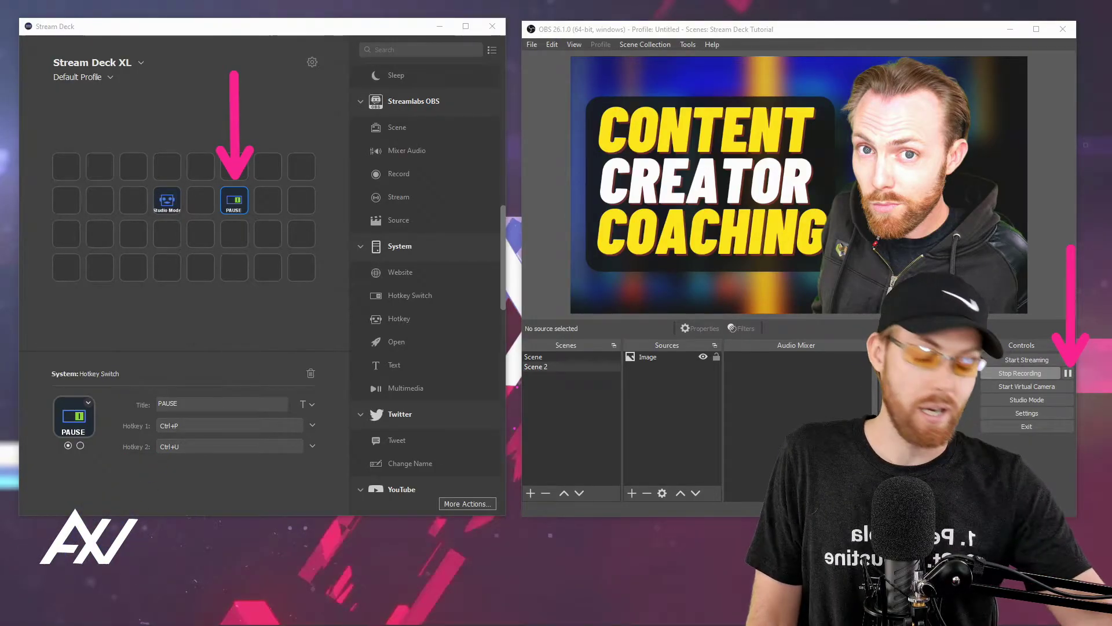
key(ctrl+p)
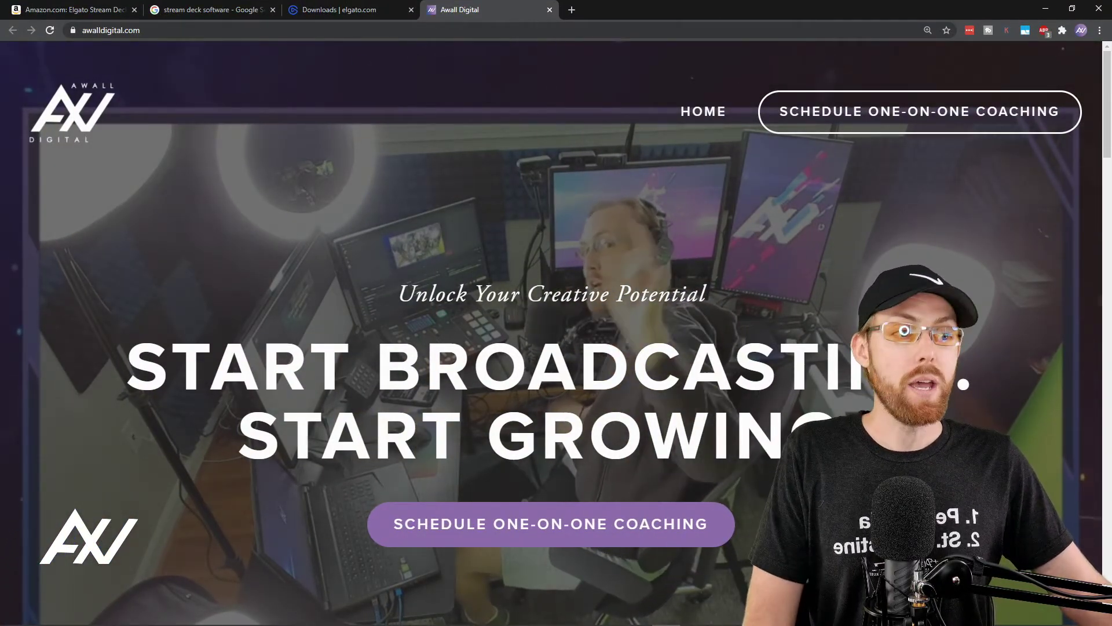
scroll(718, 168, down, 2)
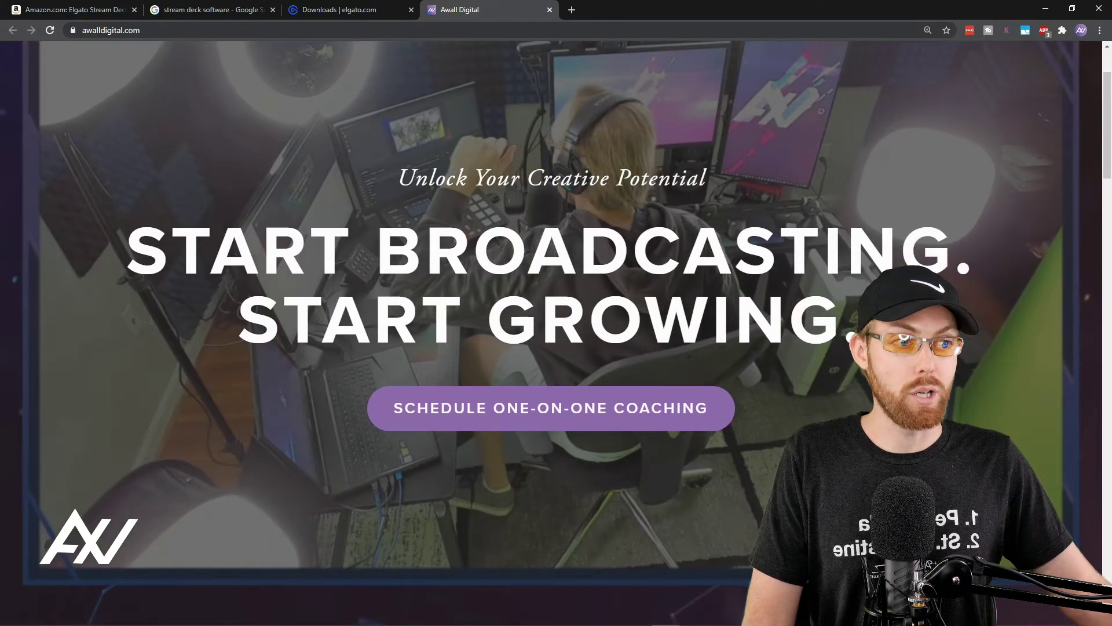
drag(138, 351, 332, 397)
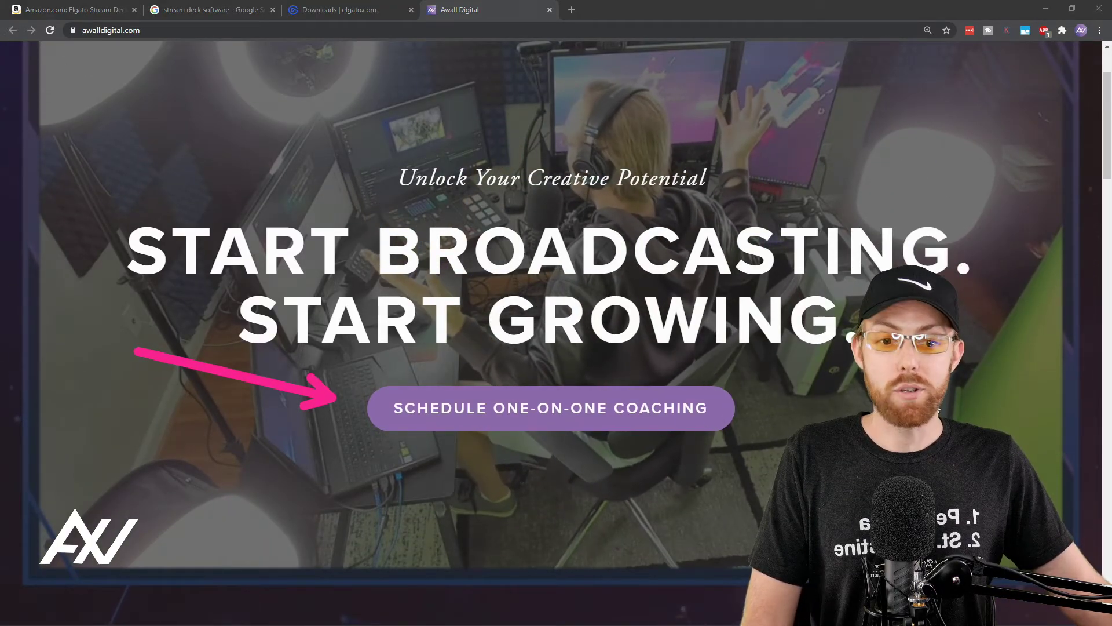
drag(983, 355, 749, 405)
key(Escape)
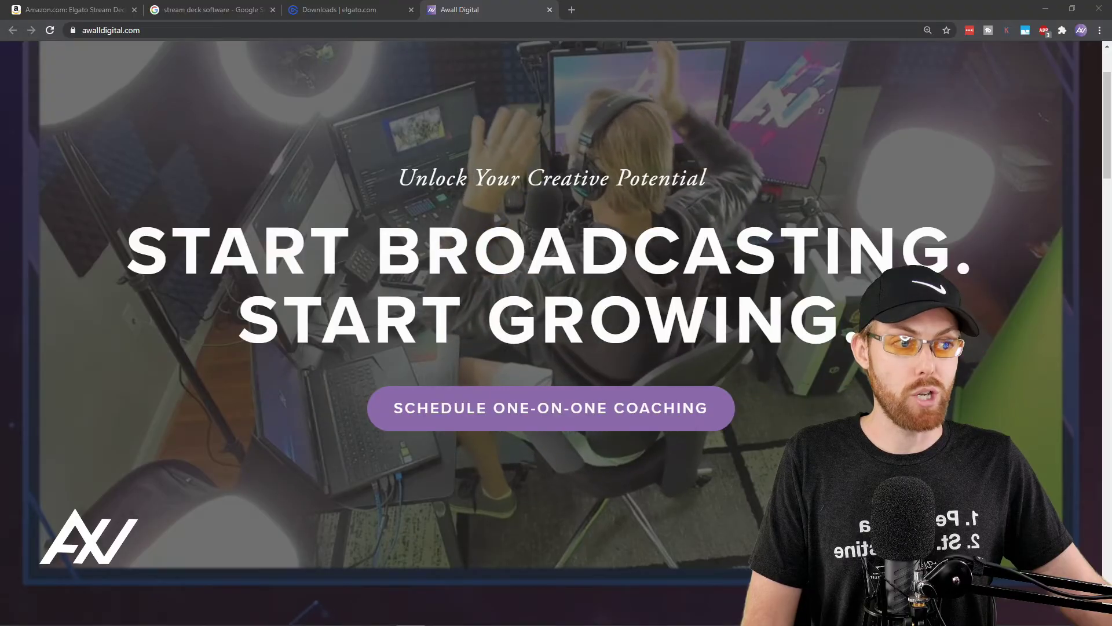
scroll(556, 325, down, 20)
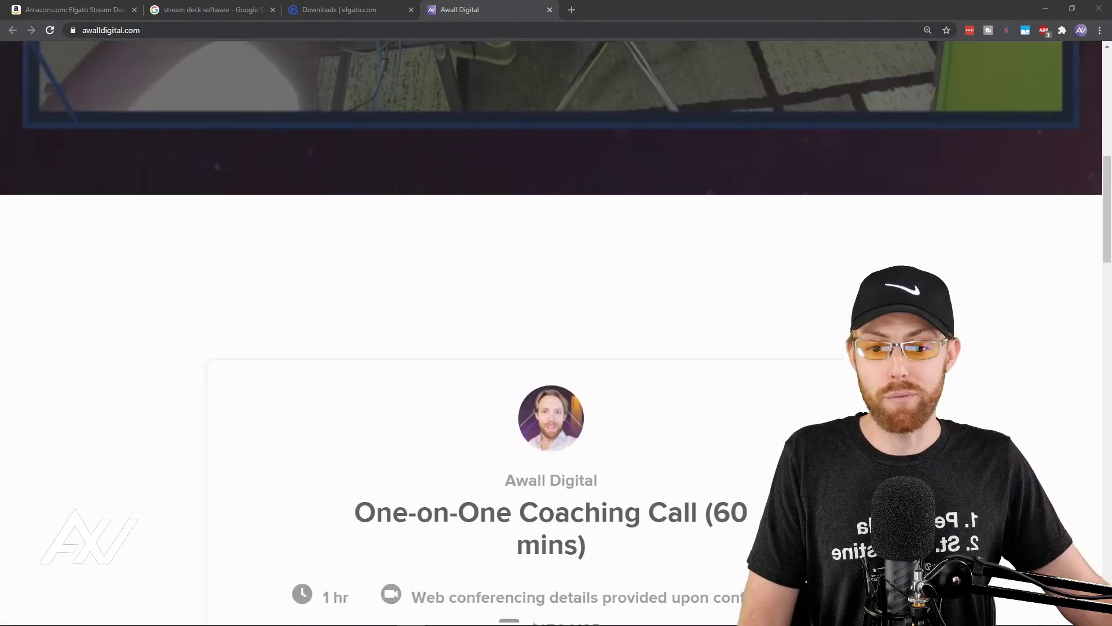
scroll(549, 405, down, 2)
scroll(549, 406, up, 1)
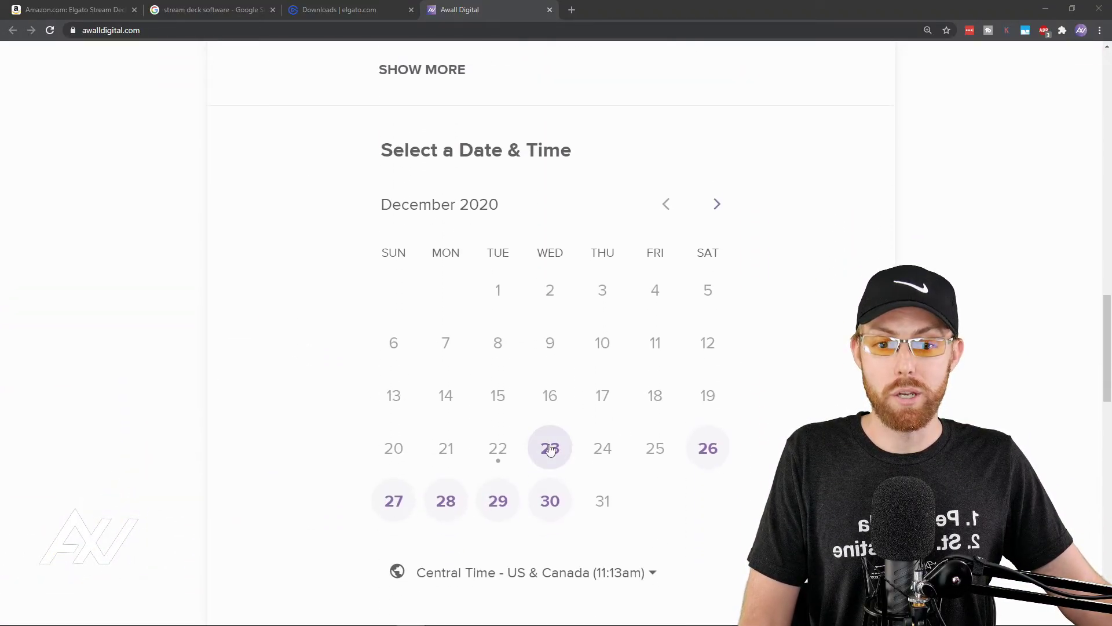
click(549, 447)
click(691, 339)
click(810, 331)
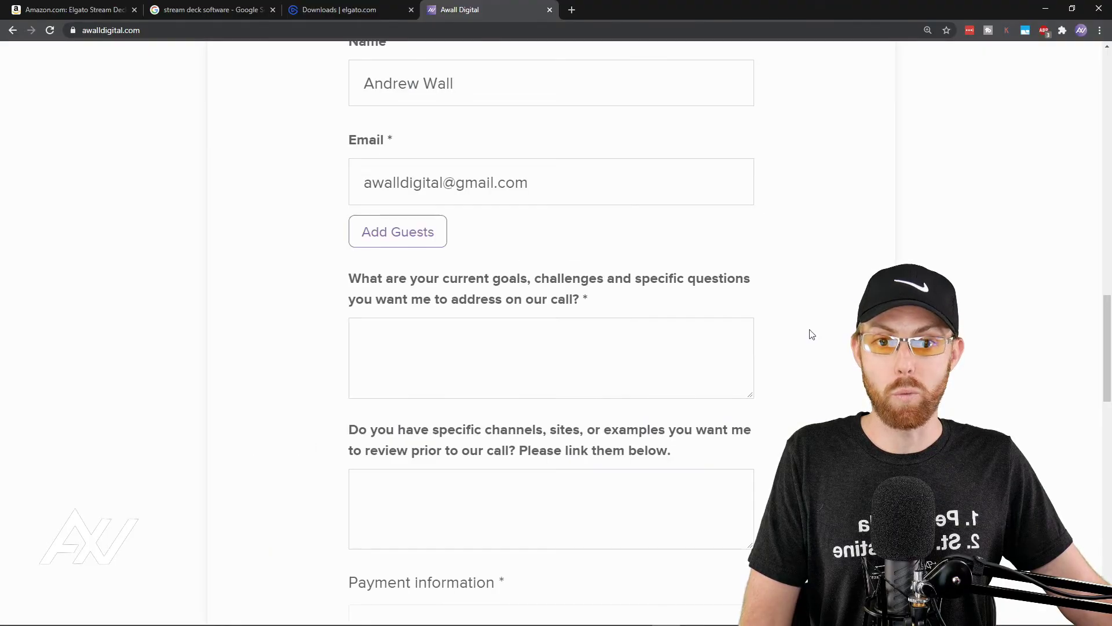